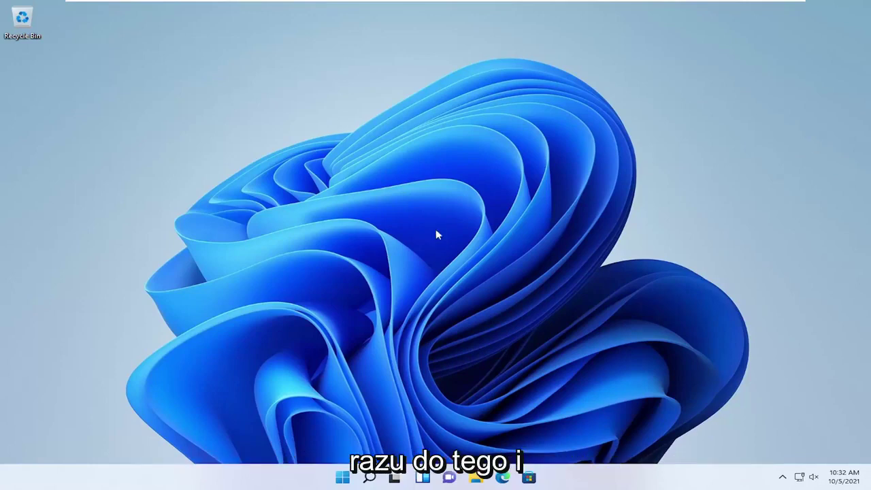
# Step: Switch to Microsoft Edge, dismiss the recommended browser settings prompt and close the Microsoft Edge welcome page
pyautogui.click(507, 479)
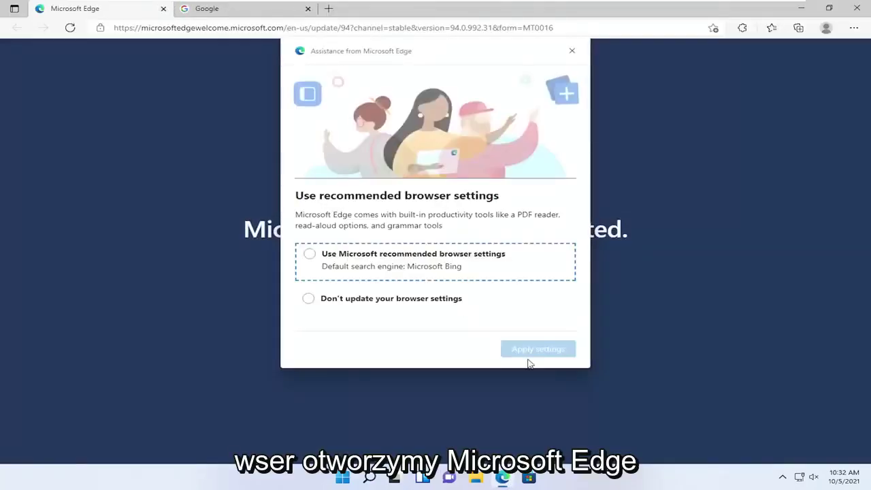
pyautogui.click(569, 53)
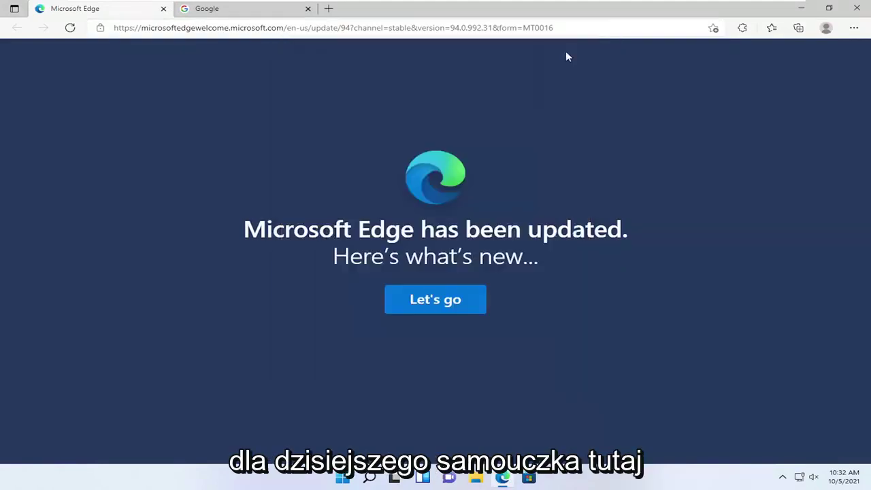
pyautogui.click(163, 9)
pyautogui.click(245, 28)
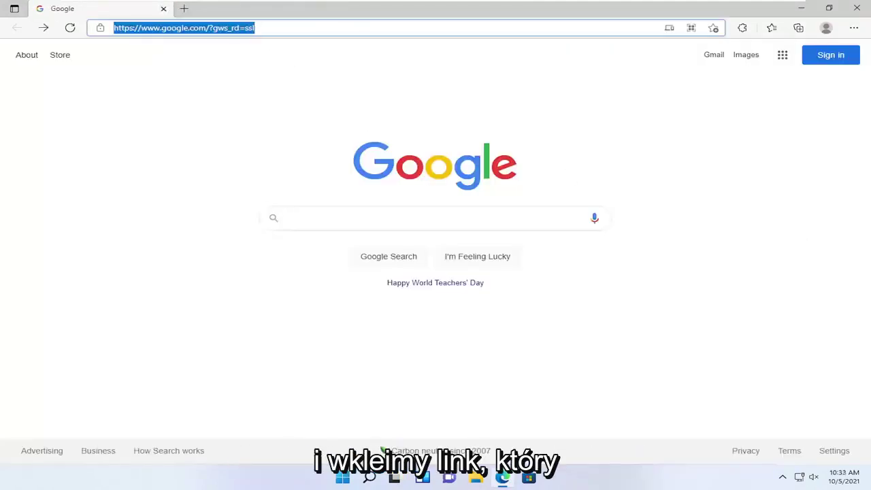
pyautogui.write('https://www.microsoft.com/en-us/software-download/windows11')
pyautogui.press('Return')
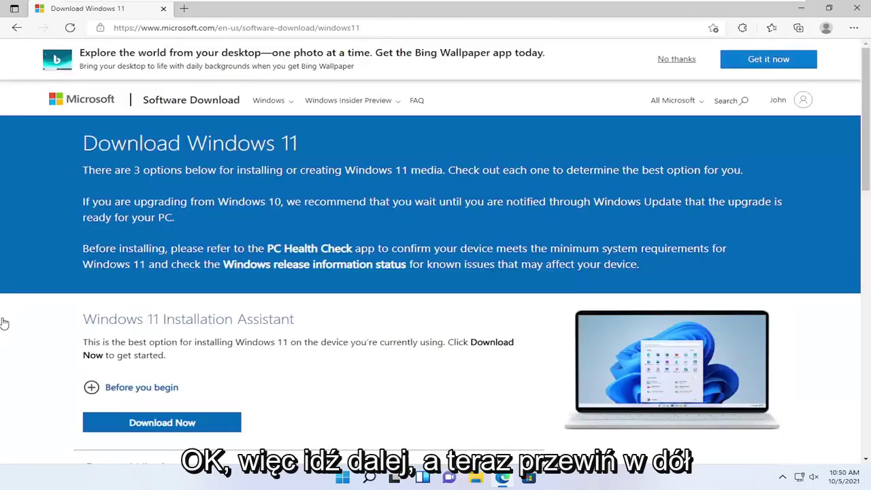
# Step: Choose Windows 11 for the Disk Image (ISO) download and submit the selection
pyautogui.scroll(-1, 239, 195)
pyautogui.scroll(-4, 239, 195)
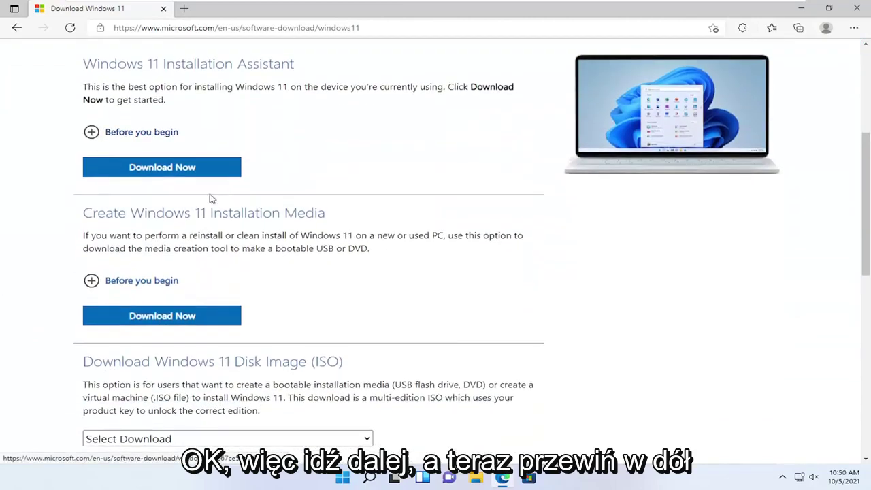
pyautogui.scroll(-1, 211, 197)
pyautogui.scroll(-1, 166, 252)
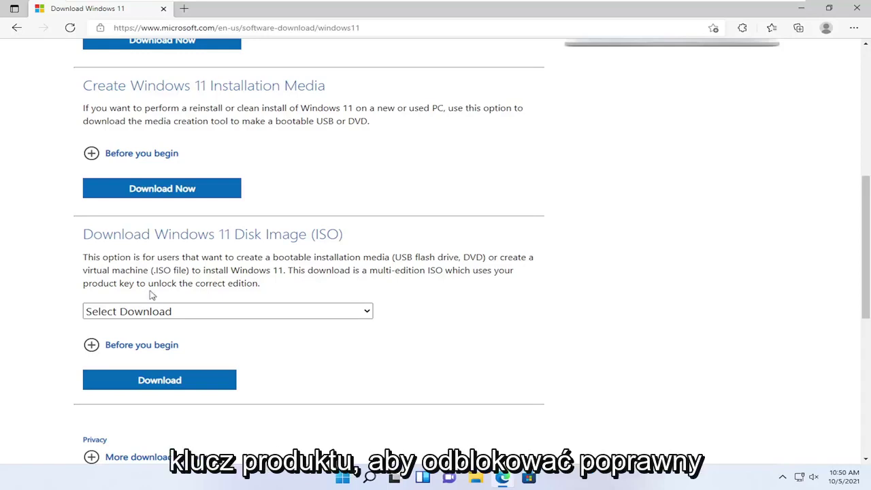
pyautogui.scroll(-1, 268, 270)
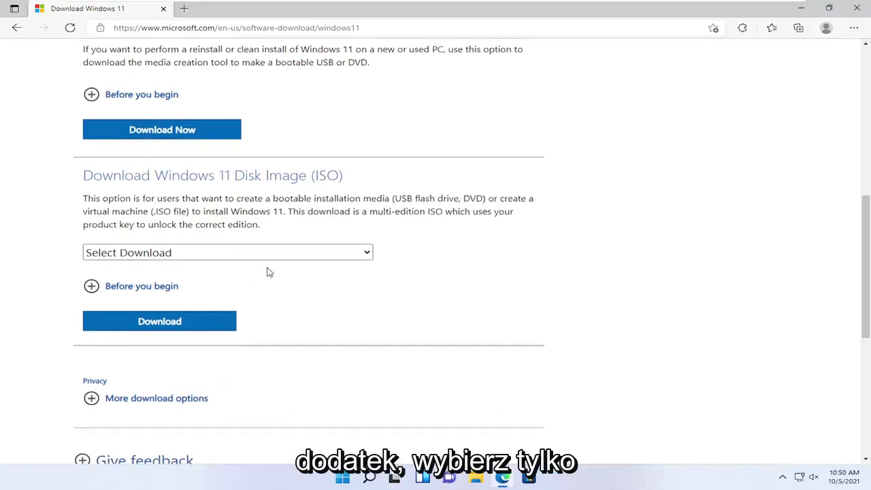
pyautogui.click(331, 253)
pyautogui.click(101, 282)
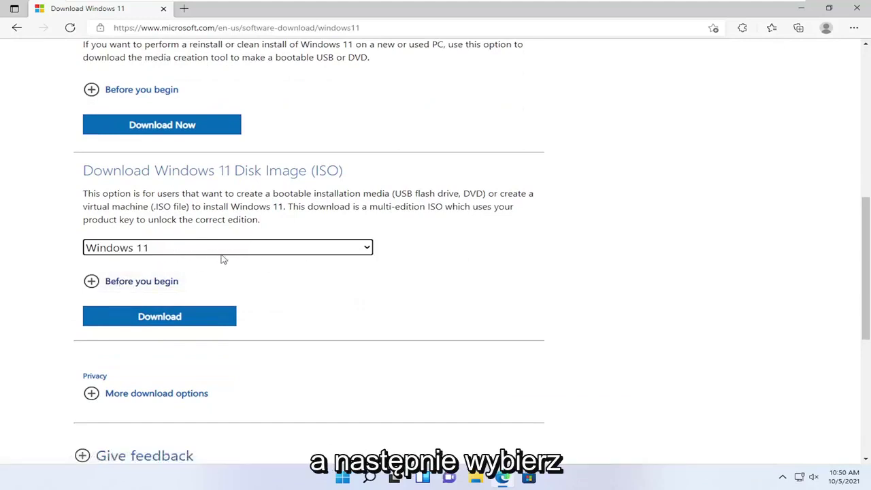
pyautogui.scroll(1, 222, 259)
pyautogui.click(152, 381)
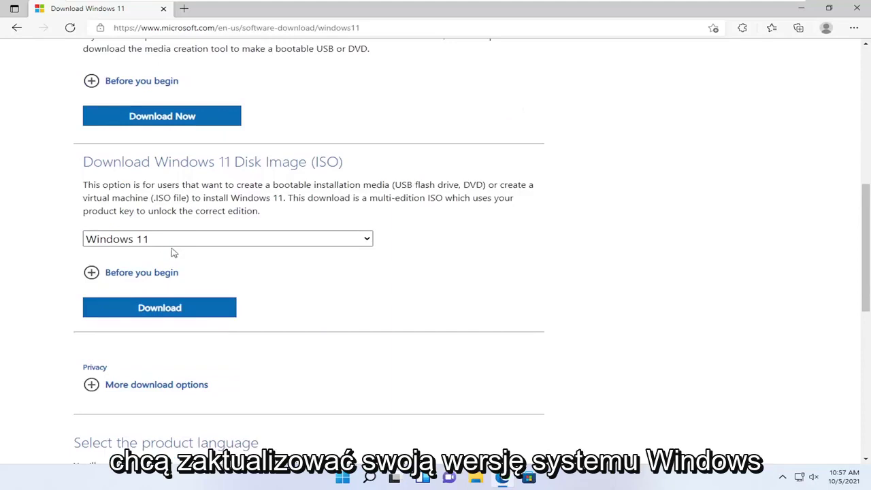
pyautogui.click(159, 312)
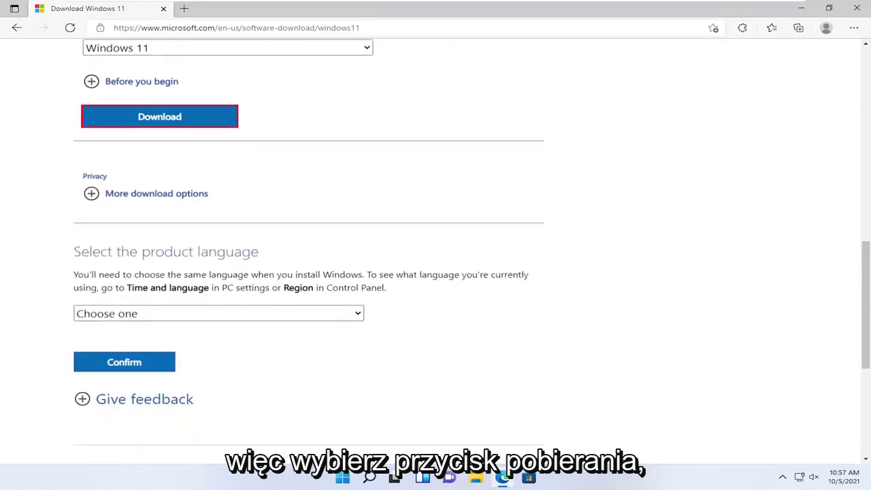
# Step: Choose English as the product language and confirm it
pyautogui.click(146, 251)
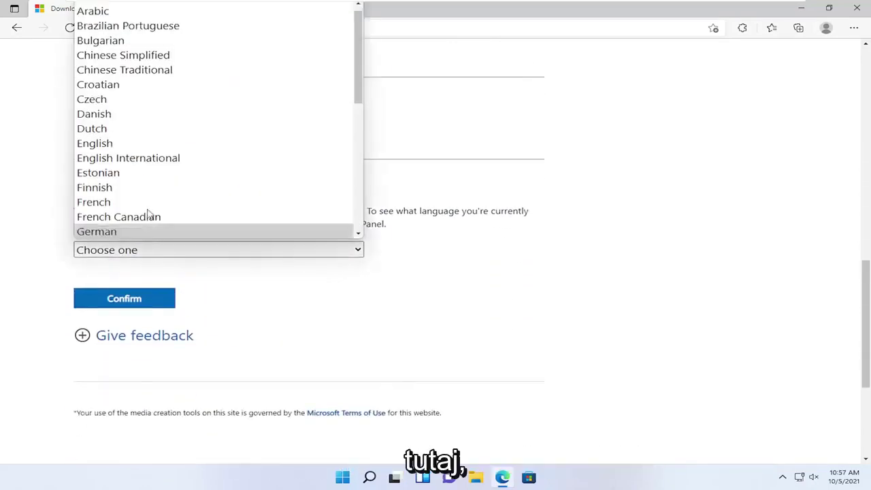
pyautogui.click(96, 144)
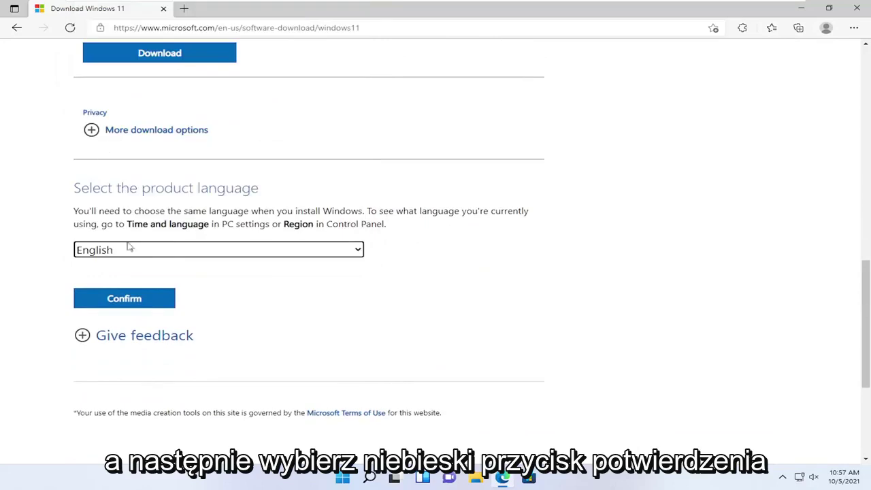
pyautogui.click(124, 303)
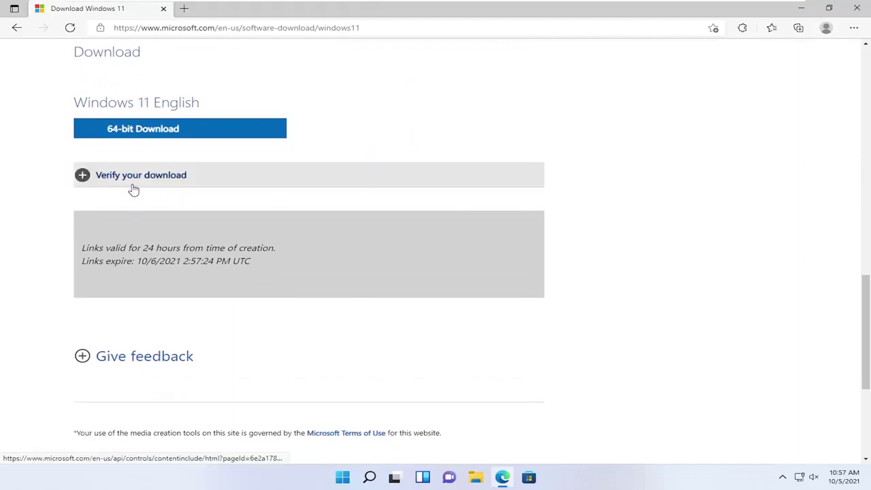
# Step: Start the 64-bit download of Windows 11 English
pyautogui.scroll(1, 136, 177)
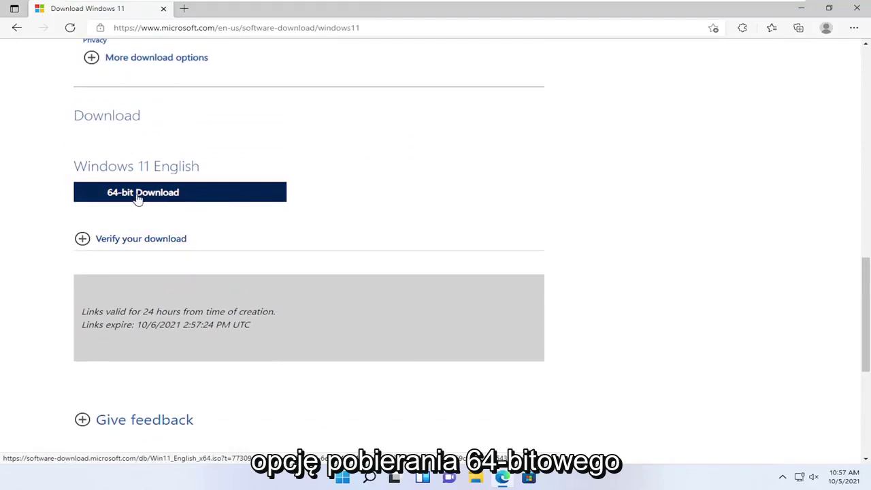
pyautogui.click(138, 197)
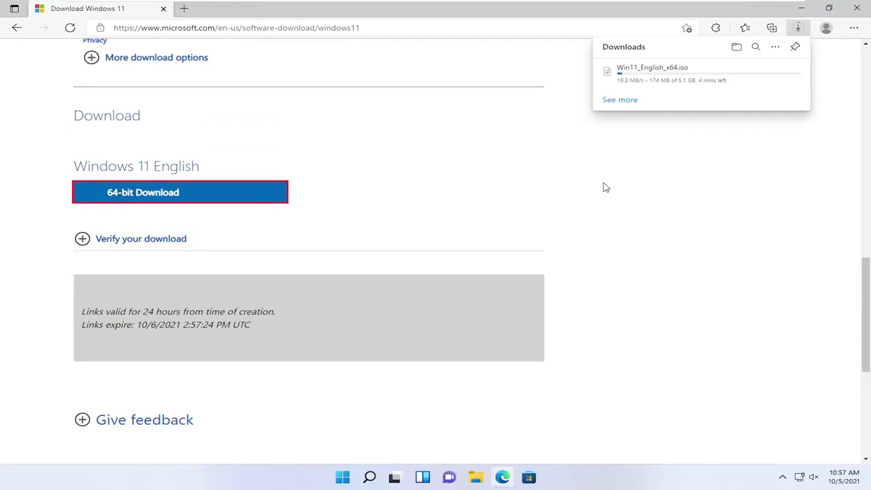
pyautogui.scroll(-1, 606, 188)
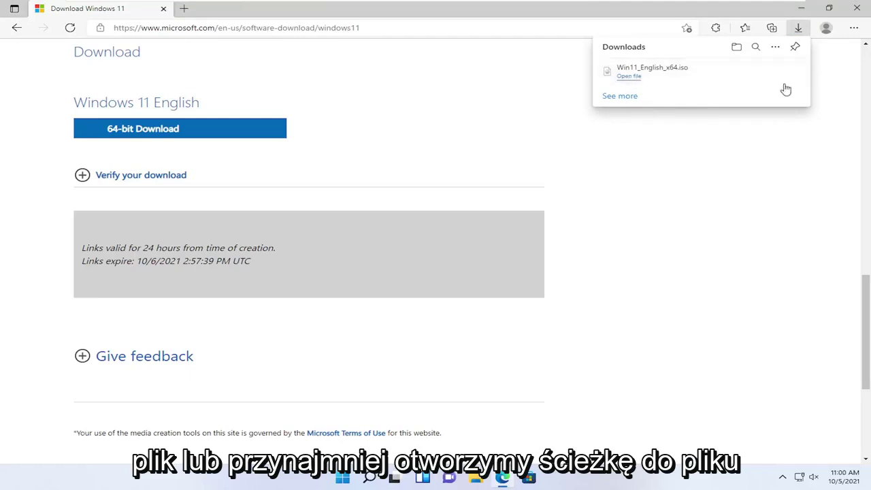
# Step: Show the downloaded Win11_English_x64.iso in the Downloads folder, minimise the browser and close the mounted disc image's window
pyautogui.click(758, 71)
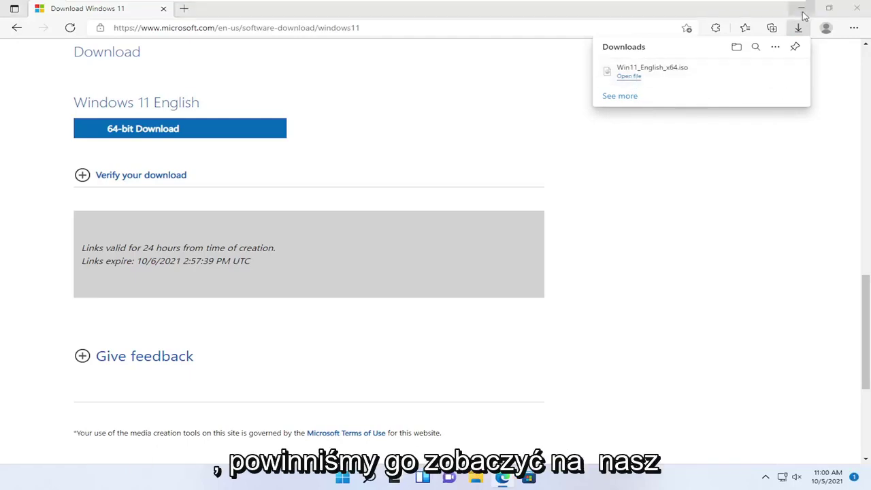
pyautogui.doubleClick(758, 9)
pyautogui.click(791, 118)
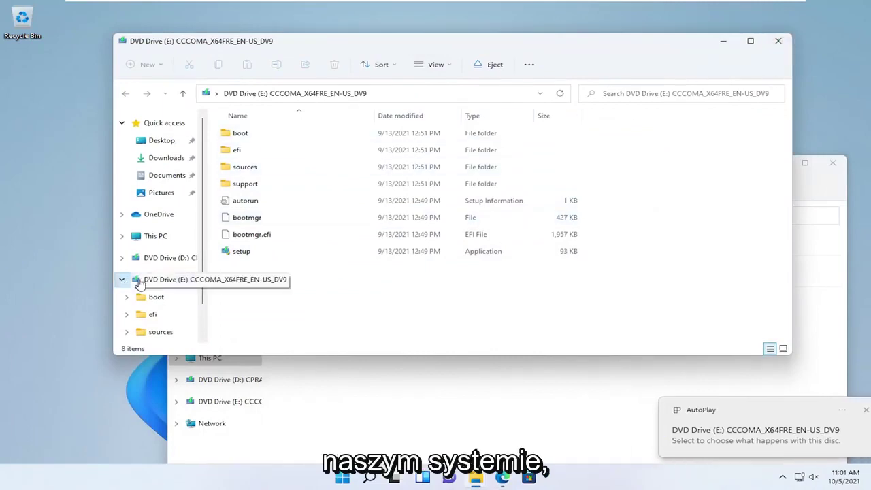
pyautogui.click(779, 40)
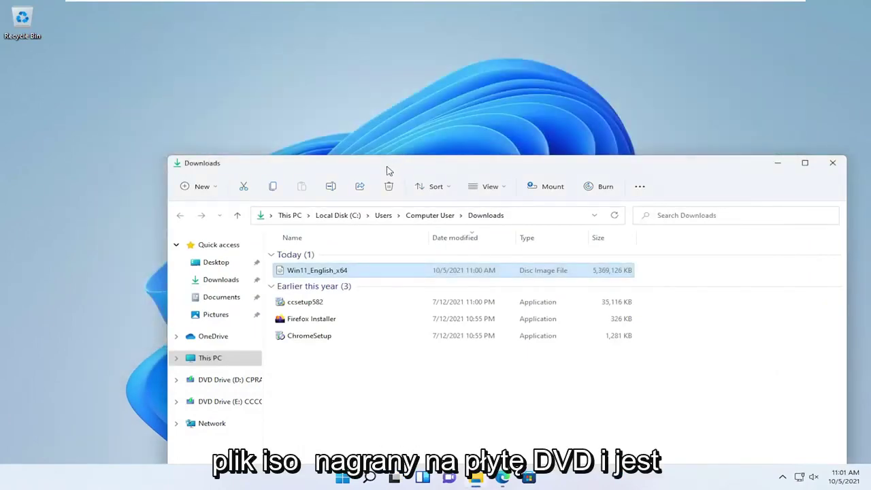
pyautogui.moveTo(388, 168); pyautogui.dragTo(348, 70)
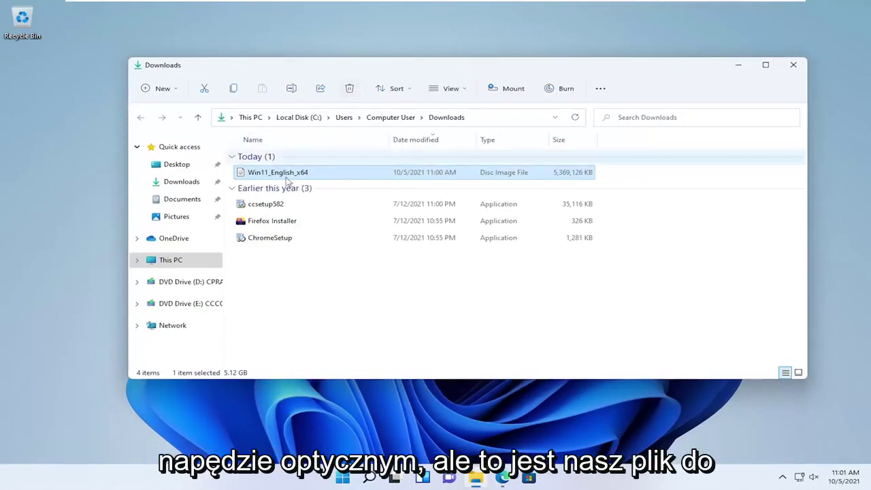
# Step: Examine the file size in the properties of Win11_English_x64, closing them and minimising the Downloads window when done
pyautogui.moveTo(278, 178)
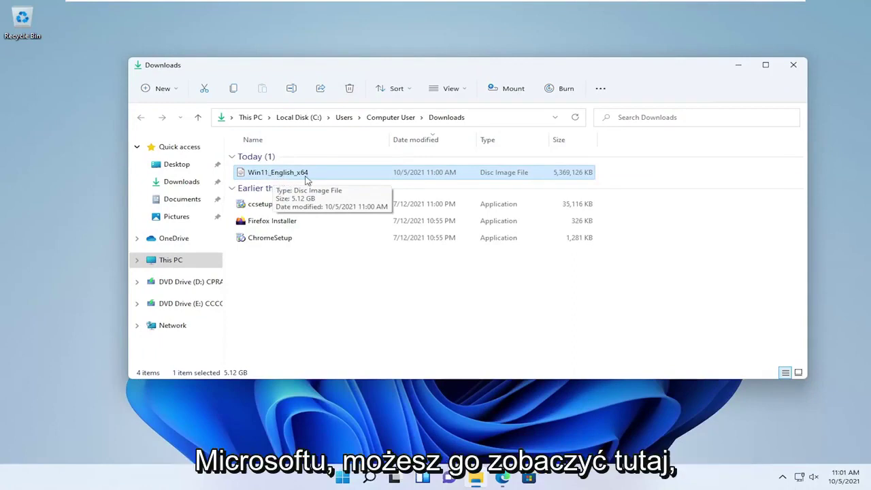
pyautogui.rightClick(304, 179)
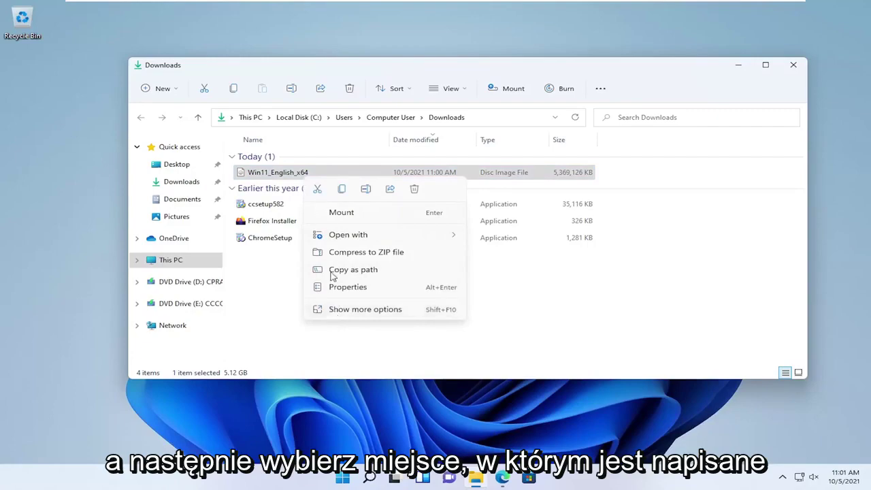
pyautogui.click(344, 289)
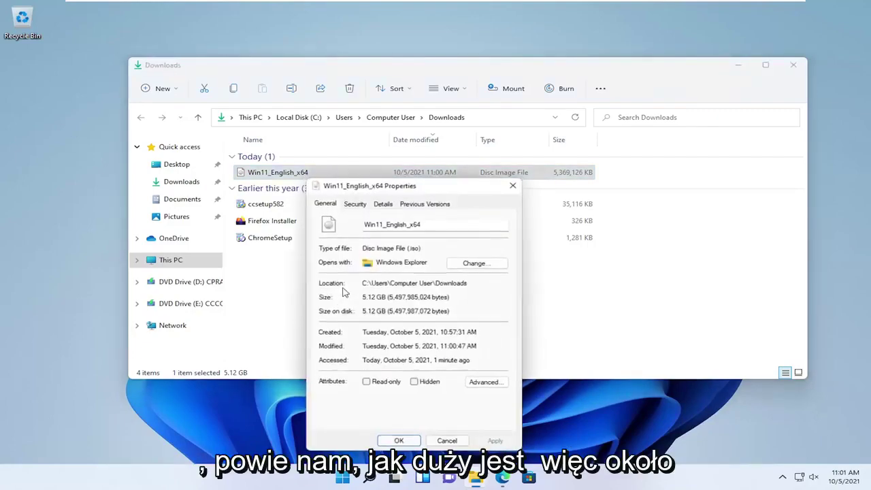
pyautogui.moveTo(387, 180); pyautogui.dragTo(350, 105)
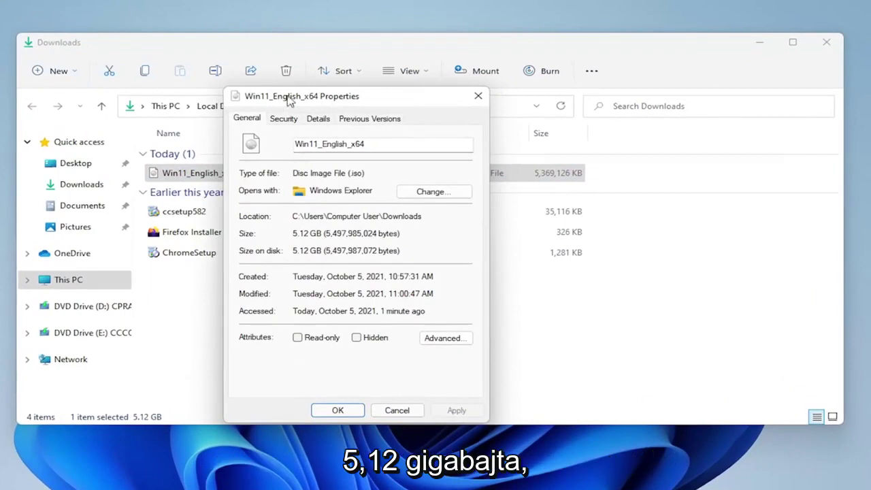
pyautogui.moveTo(289, 100); pyautogui.dragTo(330, 63)
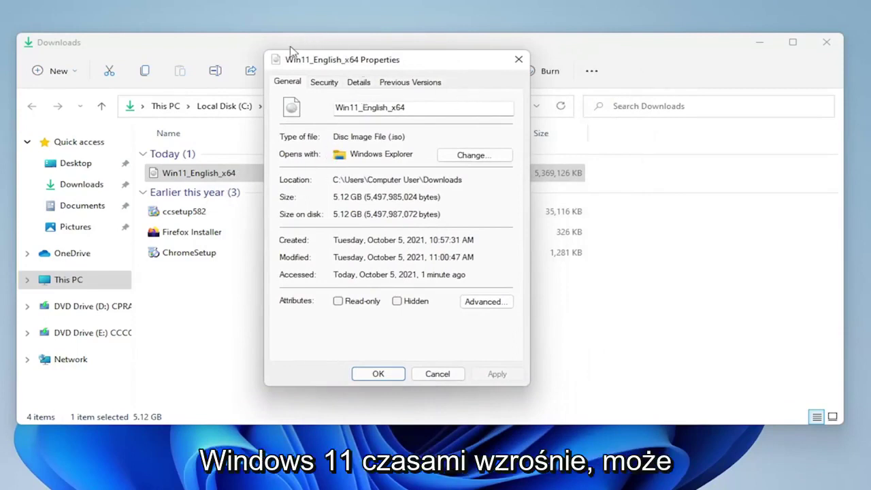
pyautogui.moveTo(307, 60); pyautogui.dragTo(352, 64)
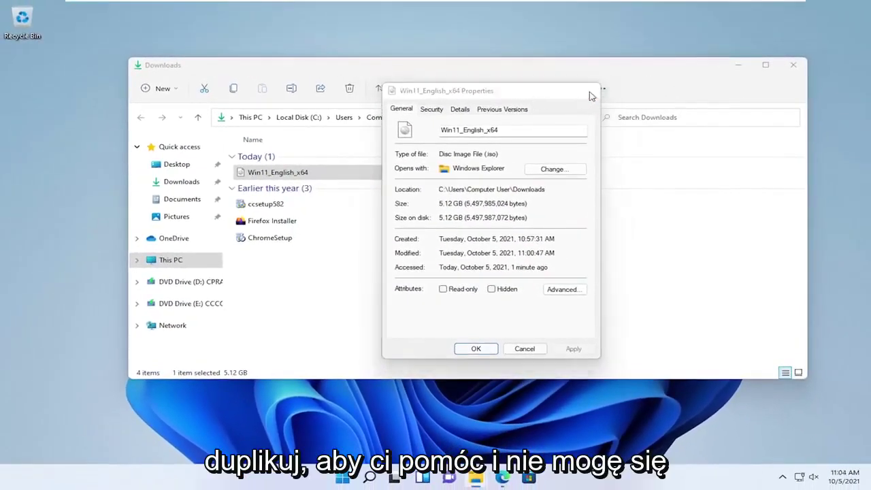
pyautogui.click(591, 97)
pyautogui.click(739, 65)
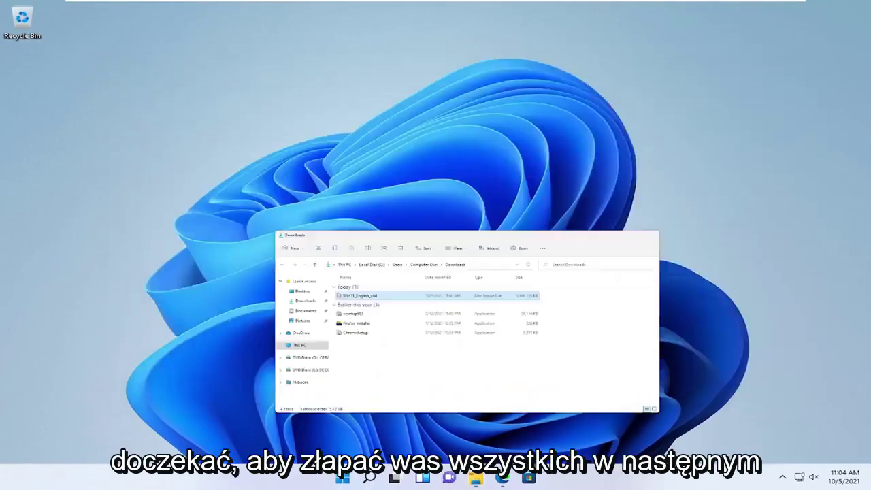